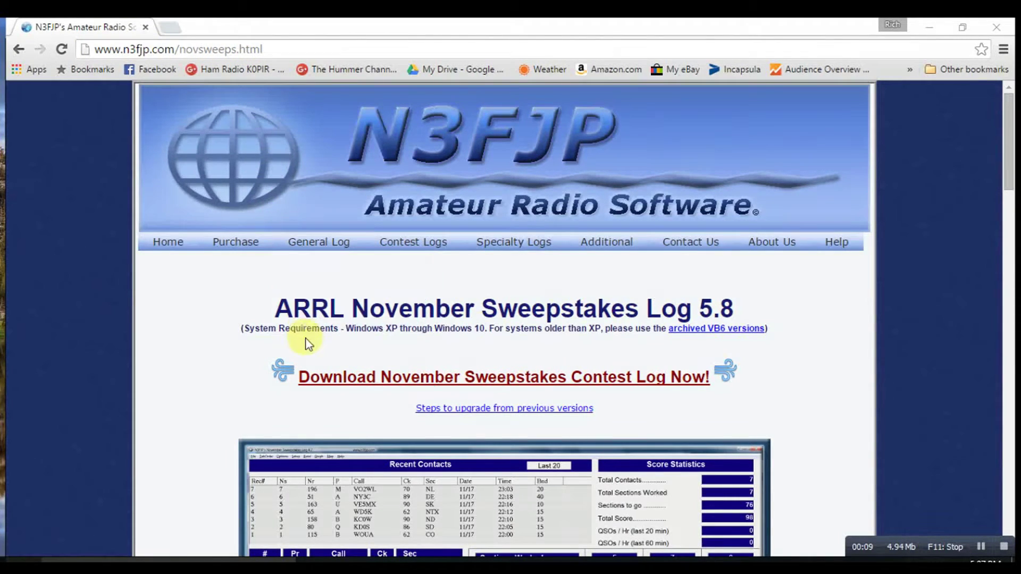
Download the Sweepstakes Log 5.8 installer NOVSWP.exe from n3fjp.com and run it
left_click(317, 377)
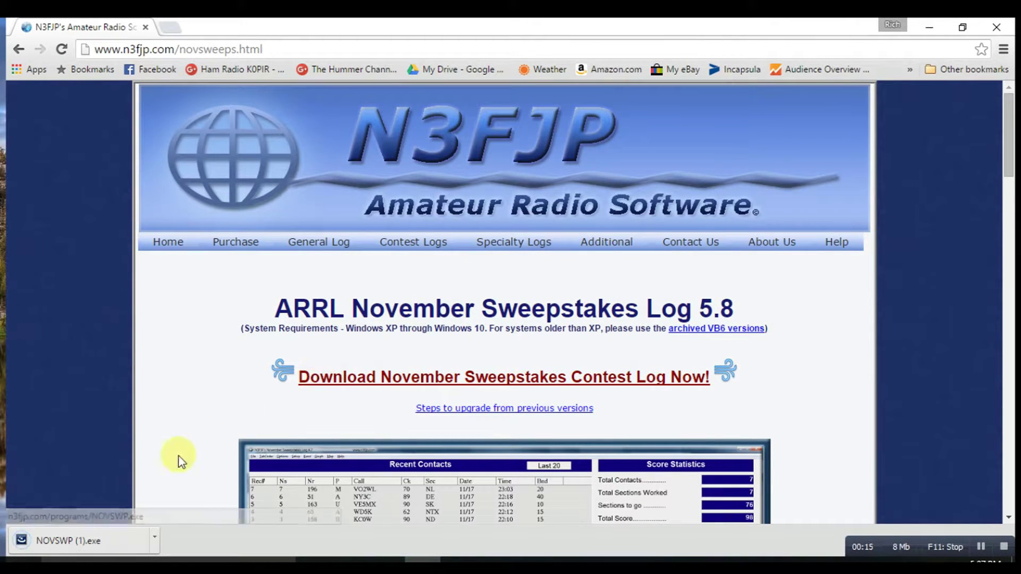
left_click_drag(79, 540, 78, 540)
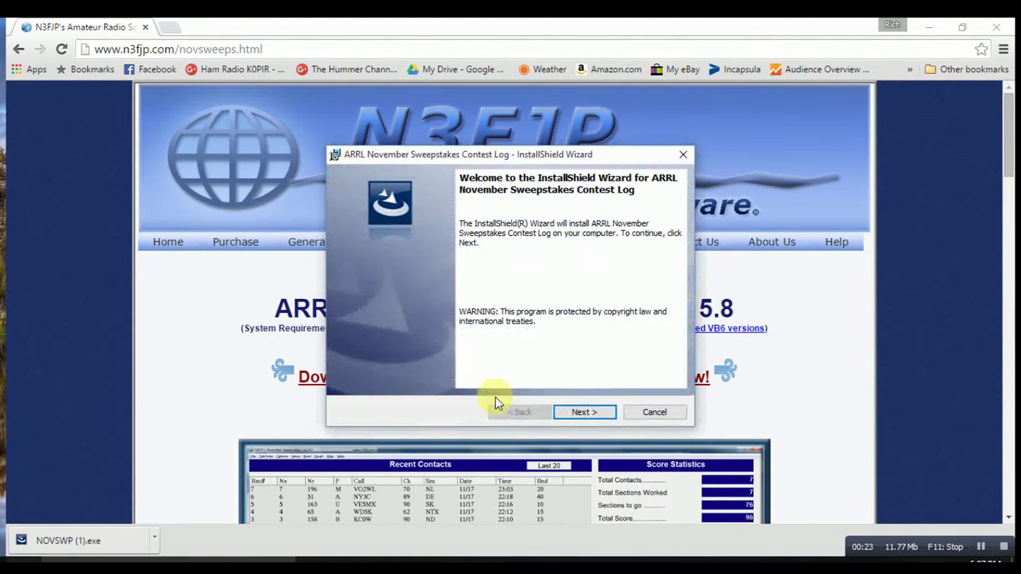
Install into the default folder and finish with 'Launch the program' checked
left_click(574, 413)
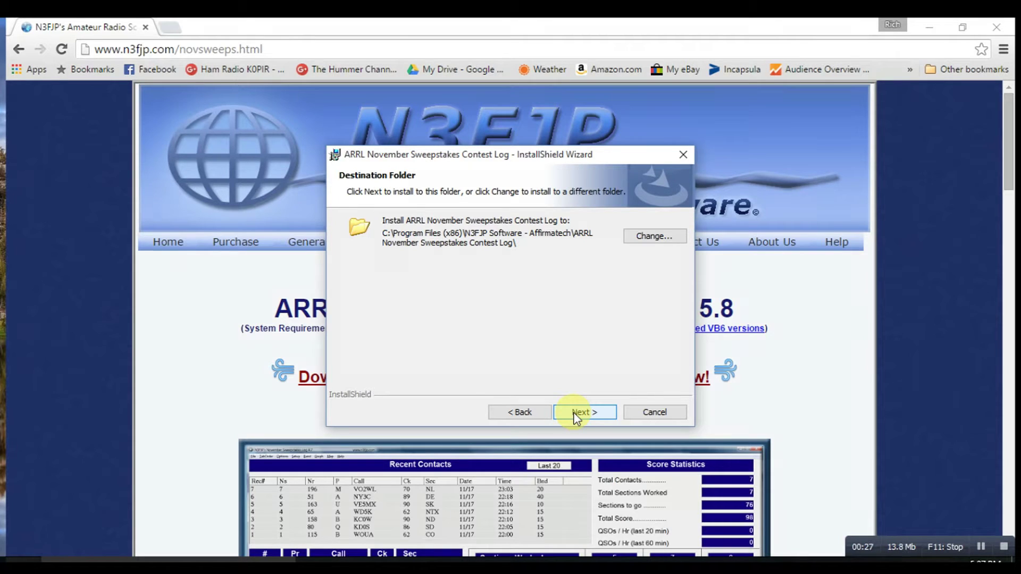
left_click(576, 413)
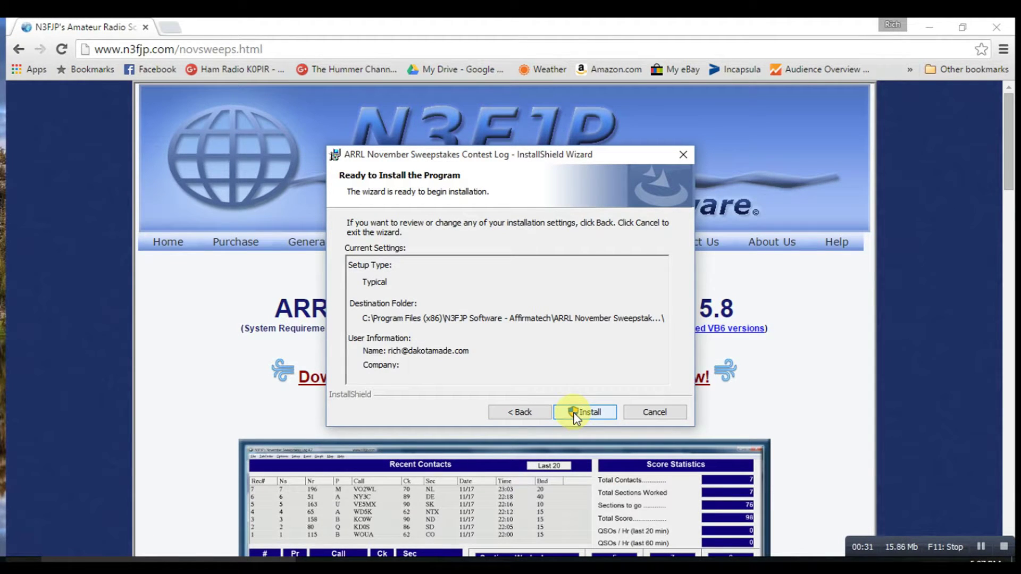
left_click(585, 412)
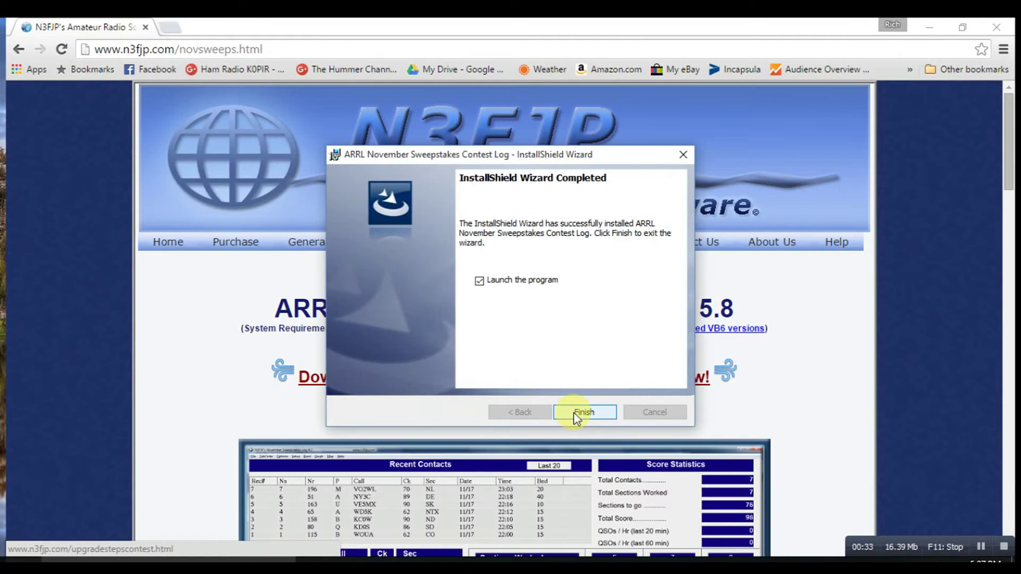
left_click(577, 416)
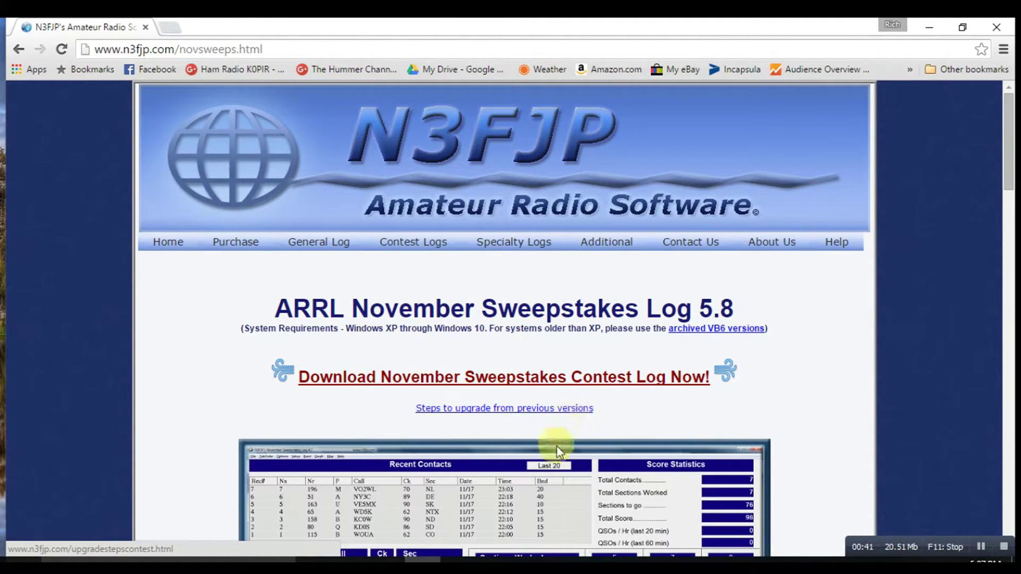
Turn off 'Always display this form on startup', close the setup form, and move the CW F panel up-right
mouse_move(530, 560)
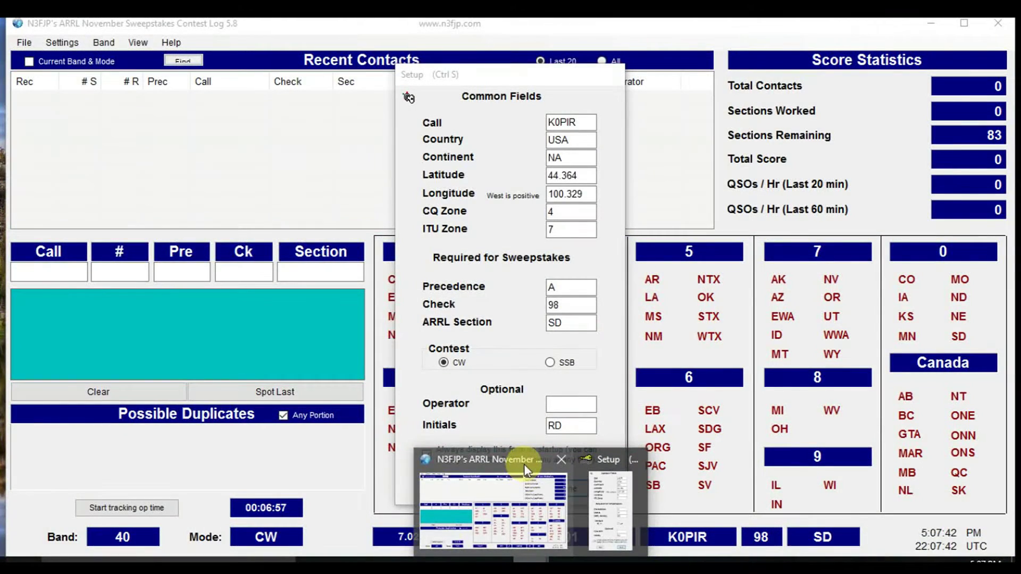
left_click(527, 469)
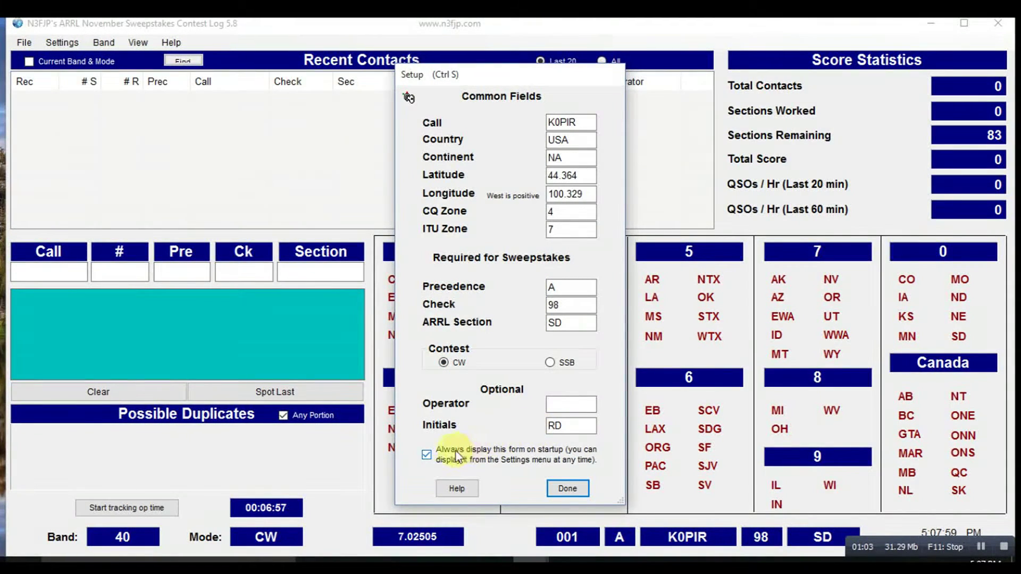
left_click(428, 454)
left_click(554, 488)
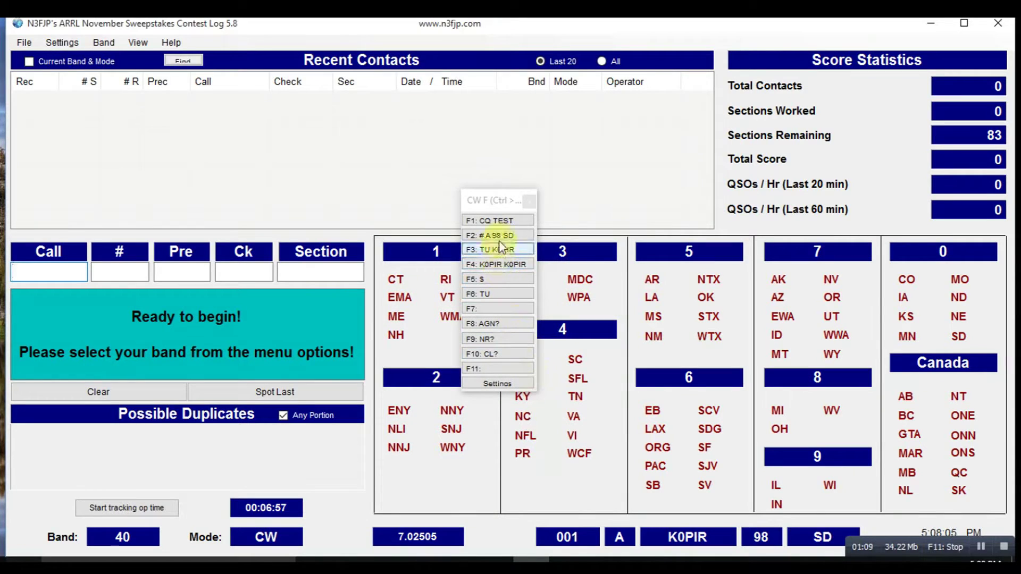
left_click_drag(497, 206, 674, 101)
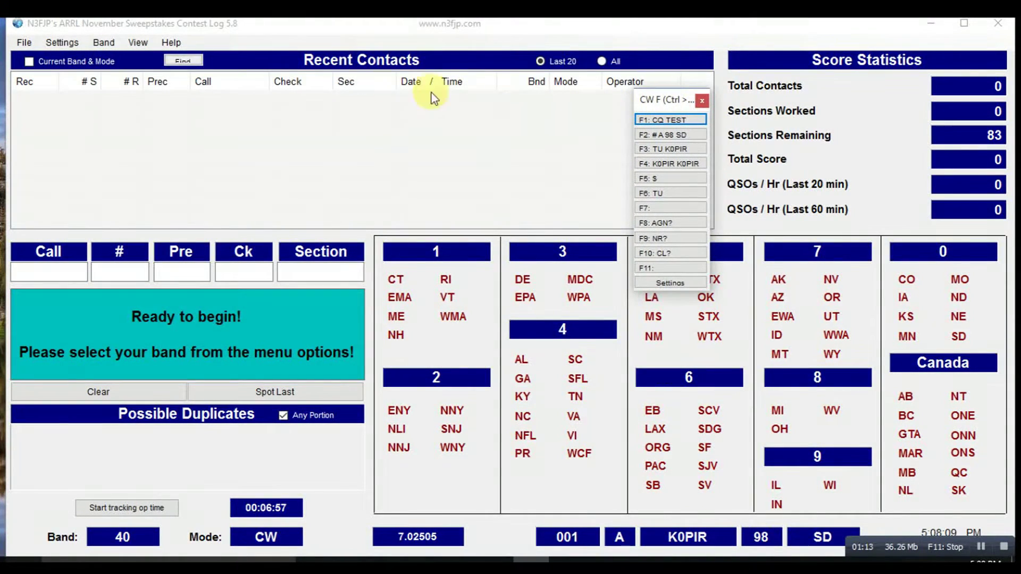
Check the Icom frequency-read and mode-read command strings in the Rig Interface settings
left_click(71, 43)
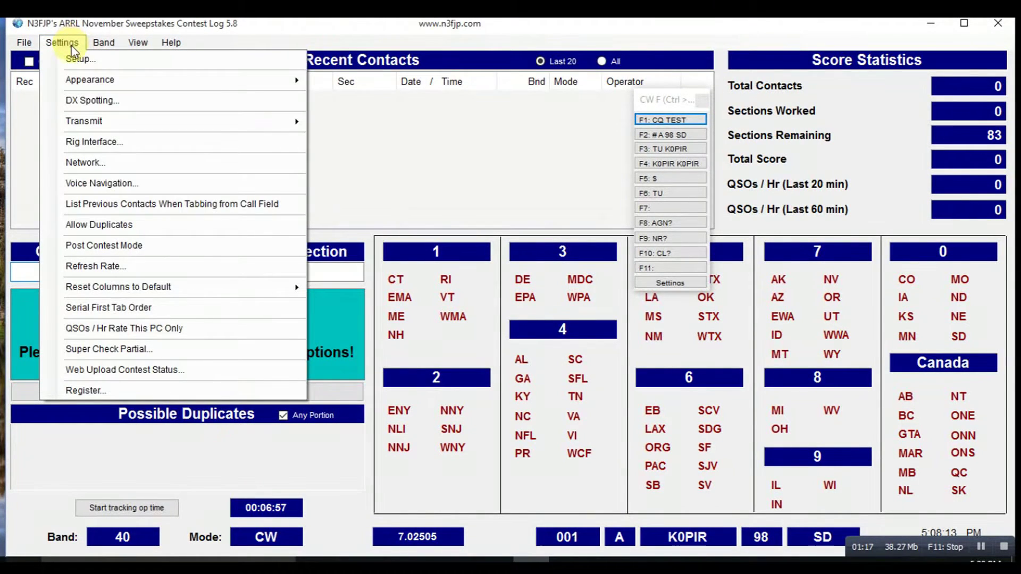
left_click(69, 142)
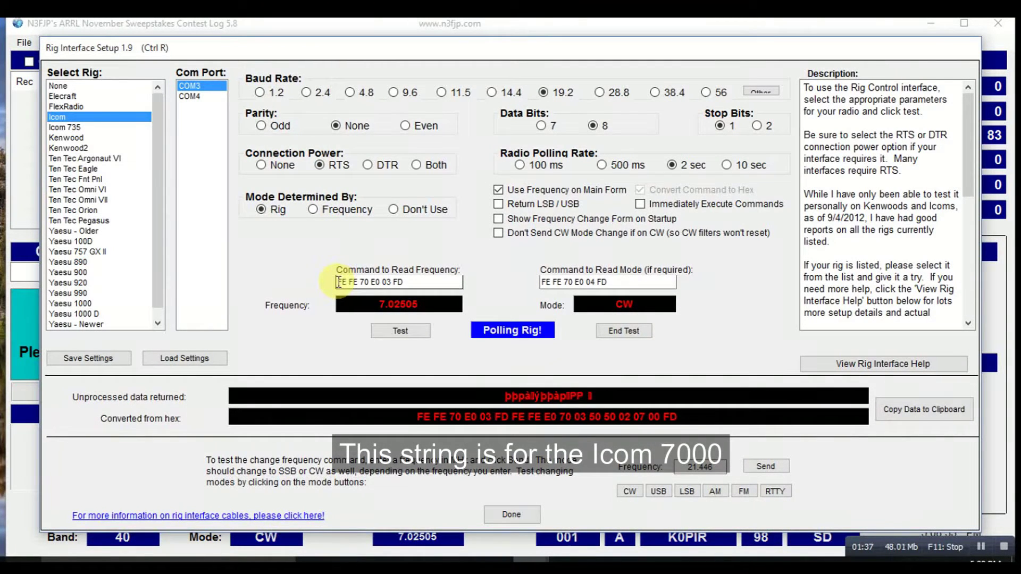
left_click_drag(338, 282, 406, 281)
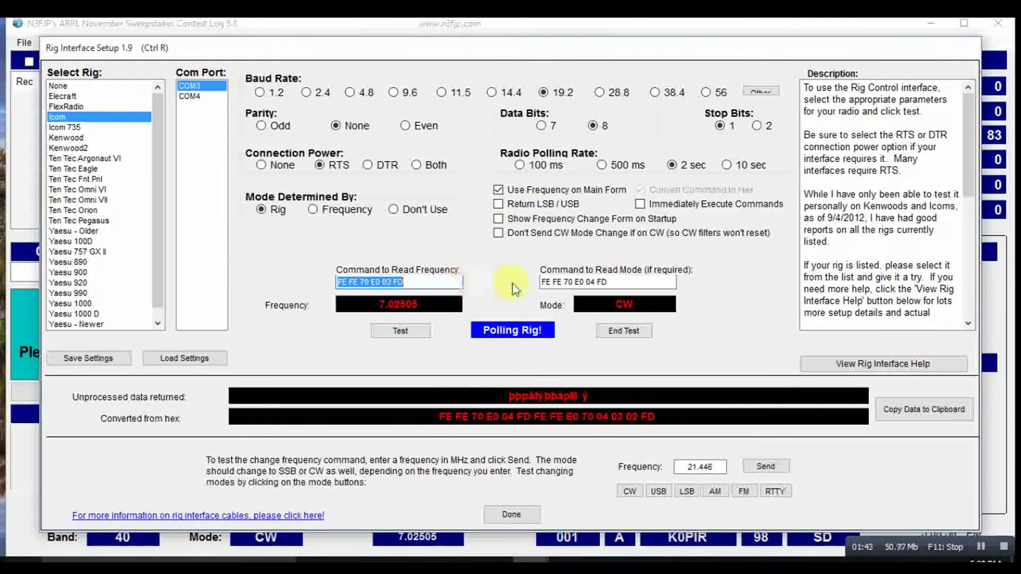
left_click(542, 282)
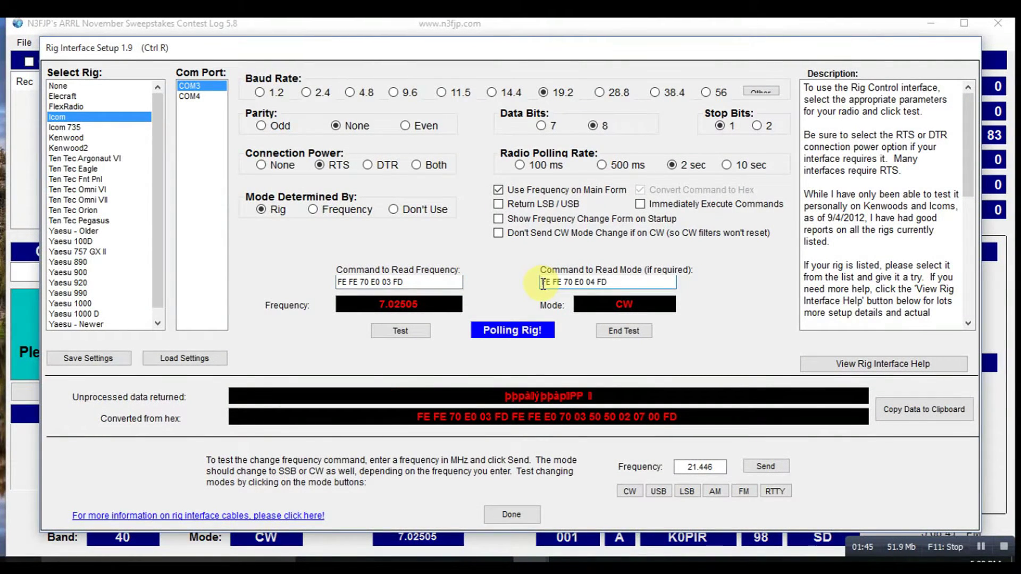
left_click_drag(542, 284, 610, 285)
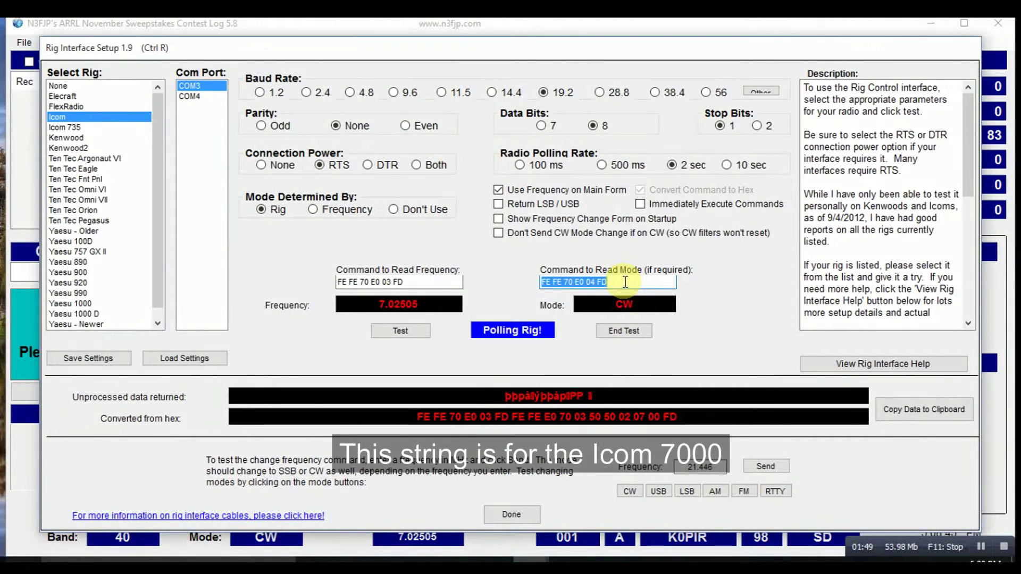
Restart rig polling to confirm the COM3 link, then save the settings as Icom.rig
left_click(623, 330)
left_click(412, 331)
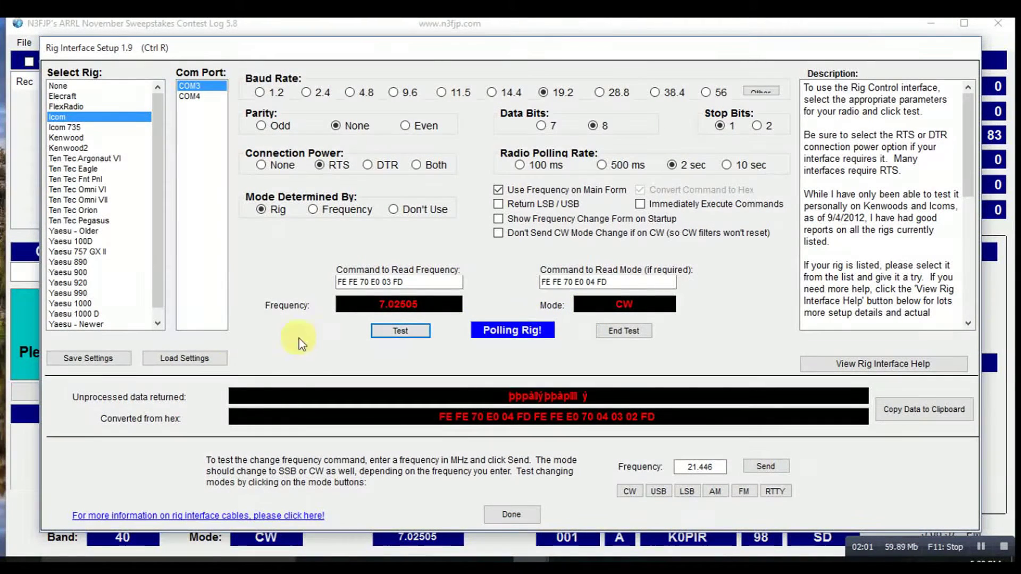
left_click(88, 358)
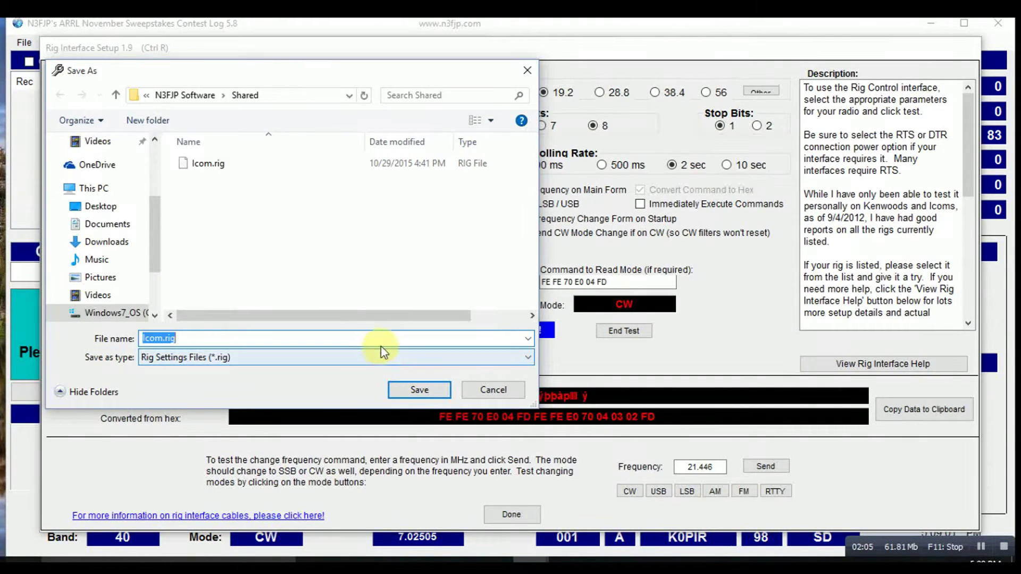
left_click(468, 392)
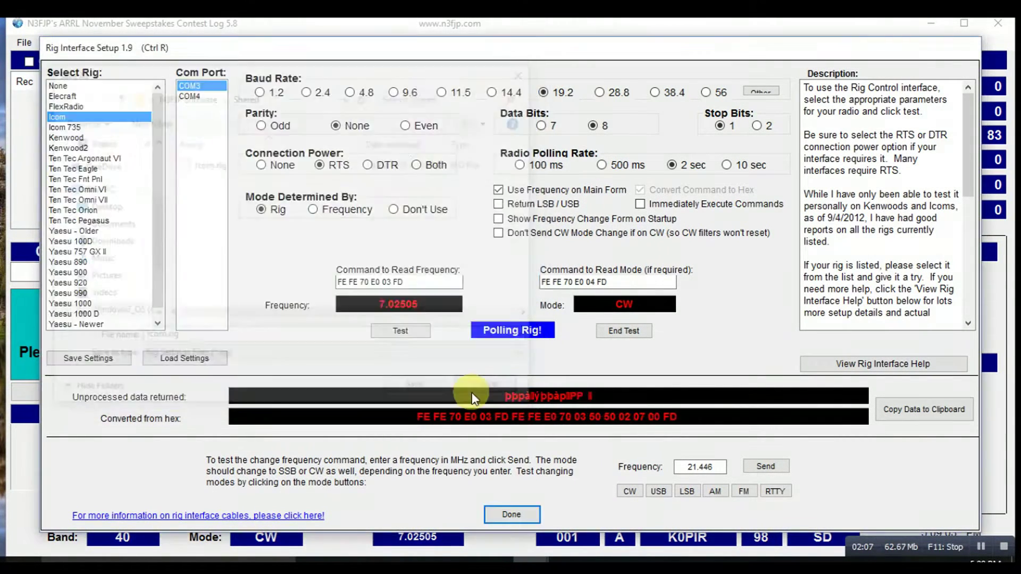
left_click(511, 514)
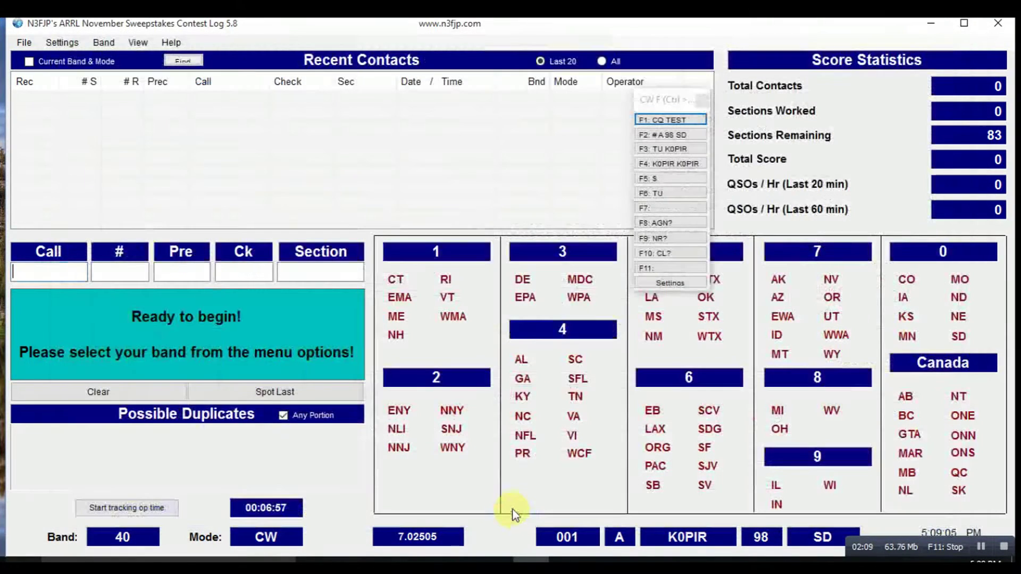
left_click(72, 43)
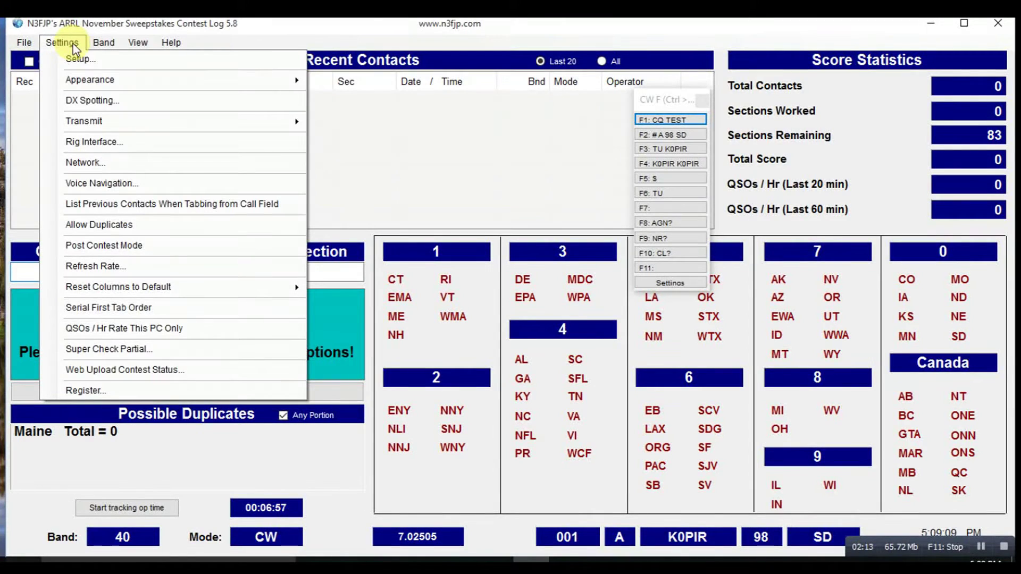
mouse_move(87, 121)
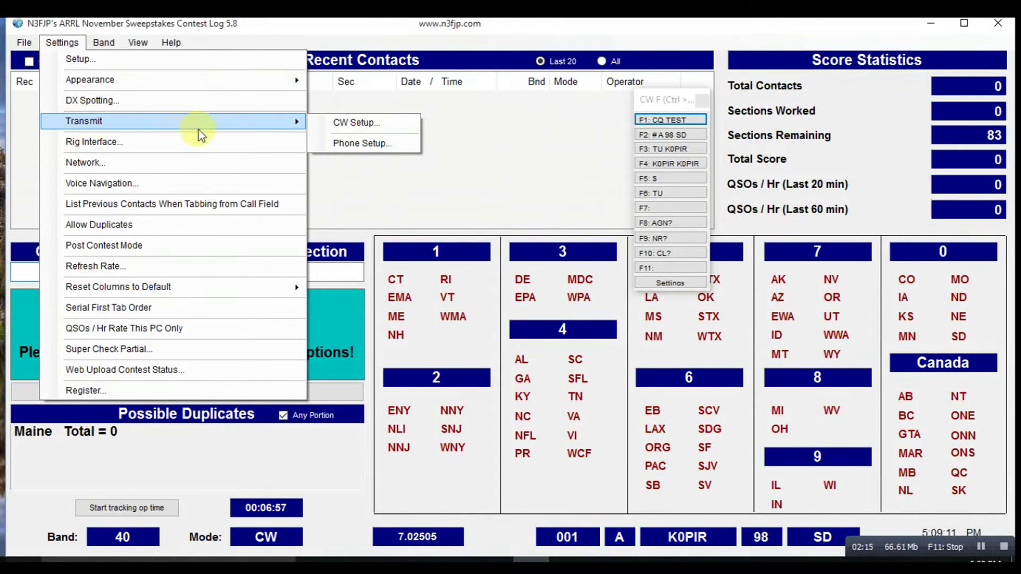
left_click(339, 128)
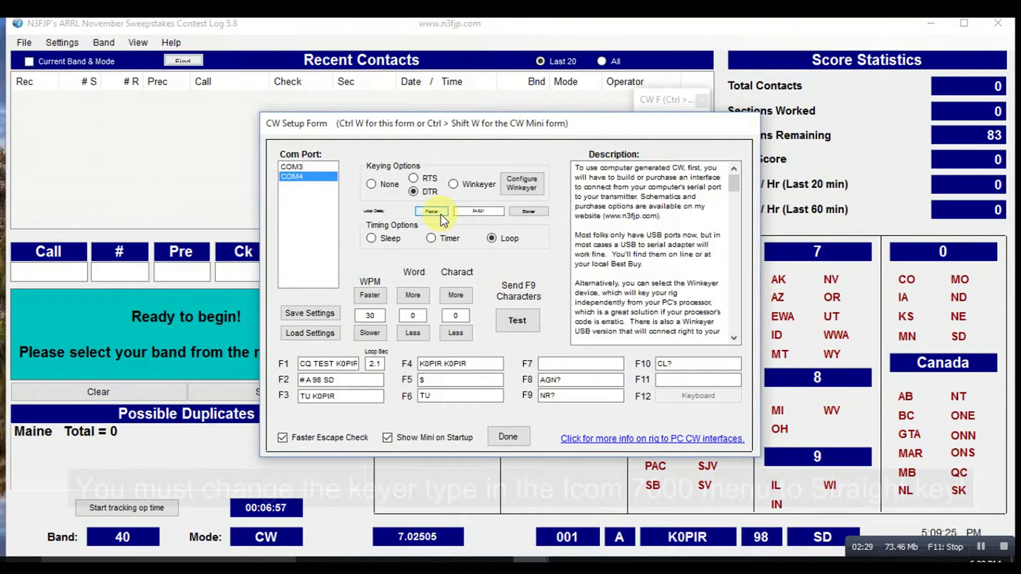
left_click(470, 210)
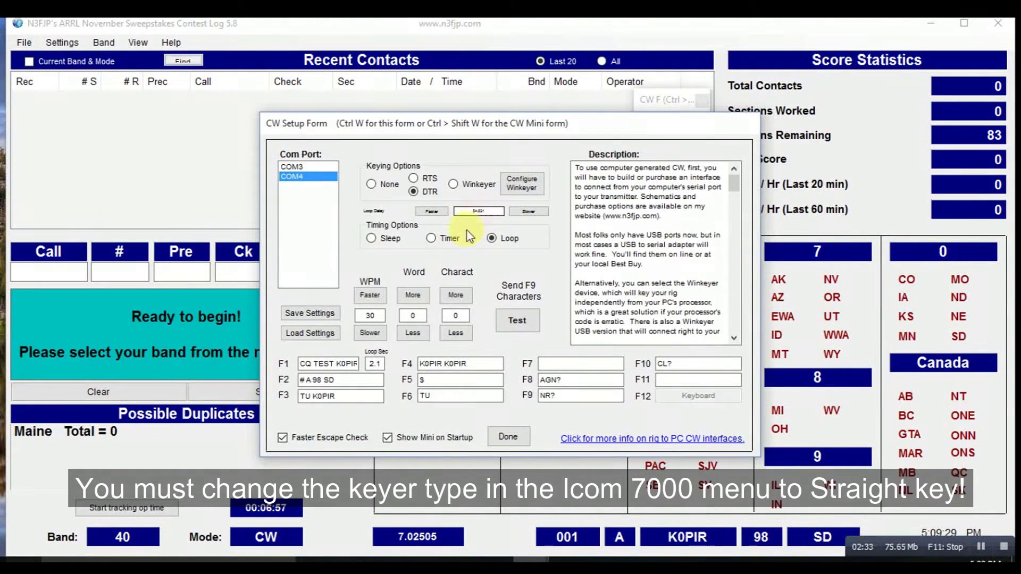
left_click(378, 317)
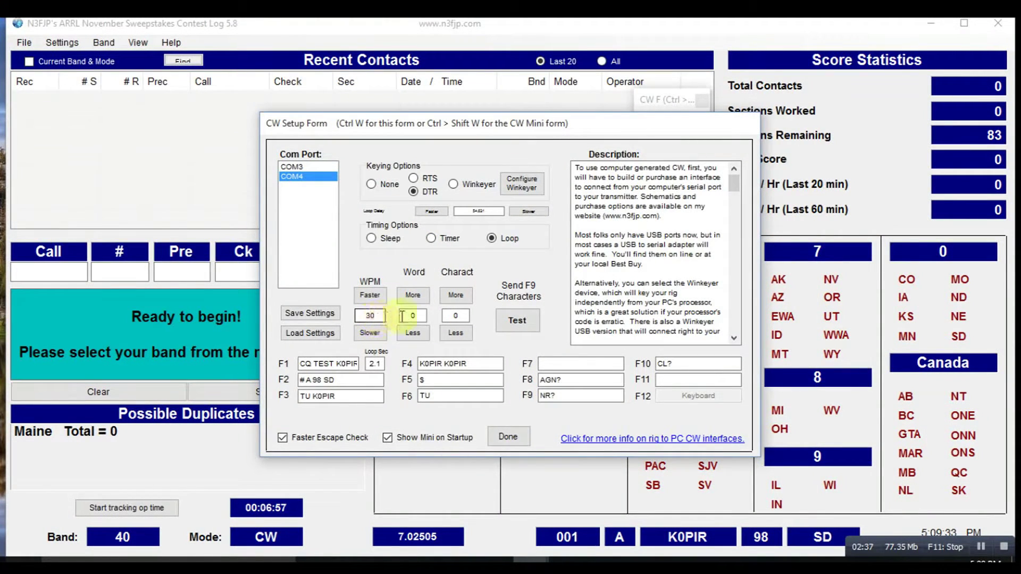
left_click(508, 324)
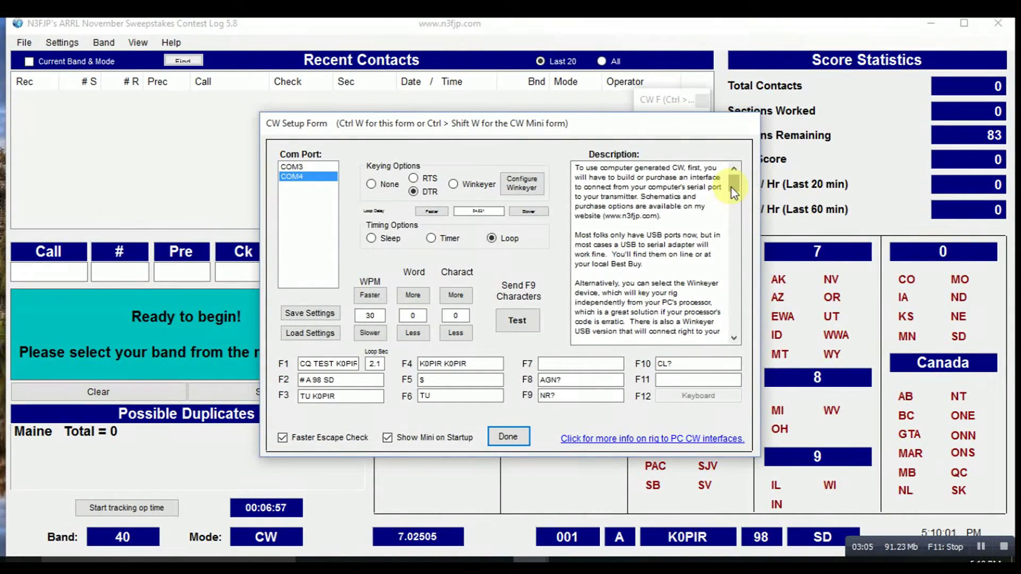
left_click_drag(732, 188, 735, 230)
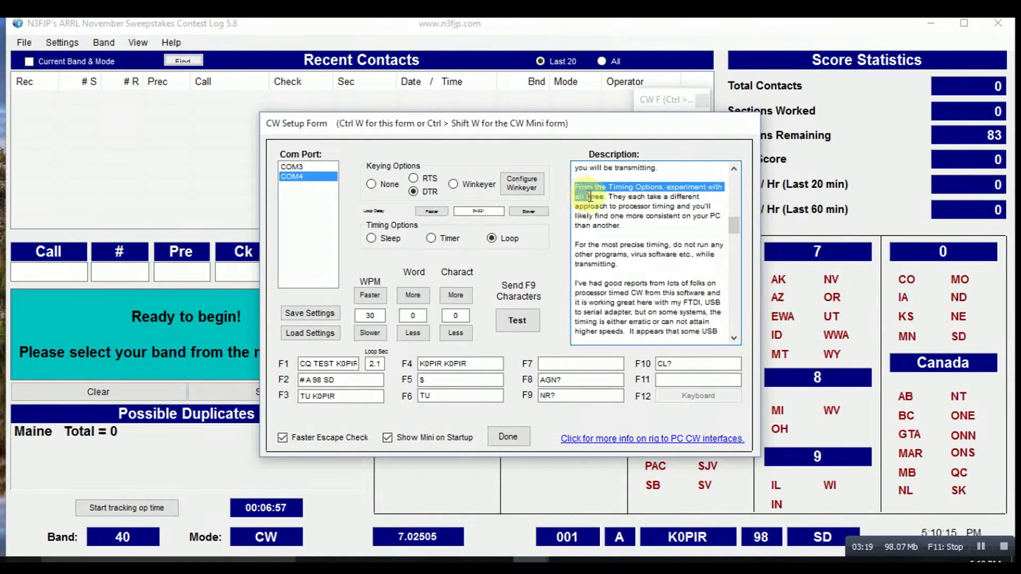
left_click_drag(589, 197, 735, 175)
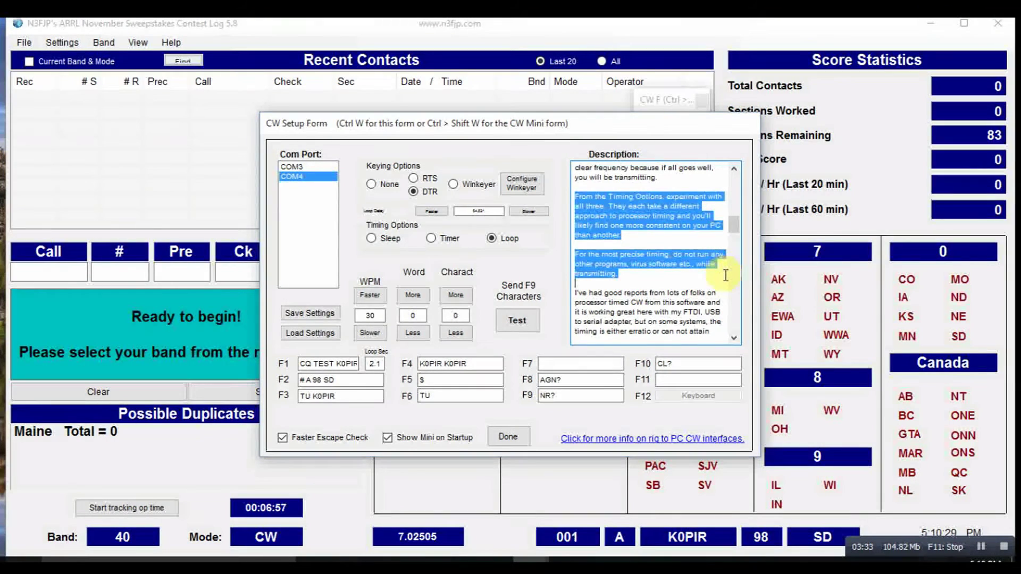
left_click(699, 293)
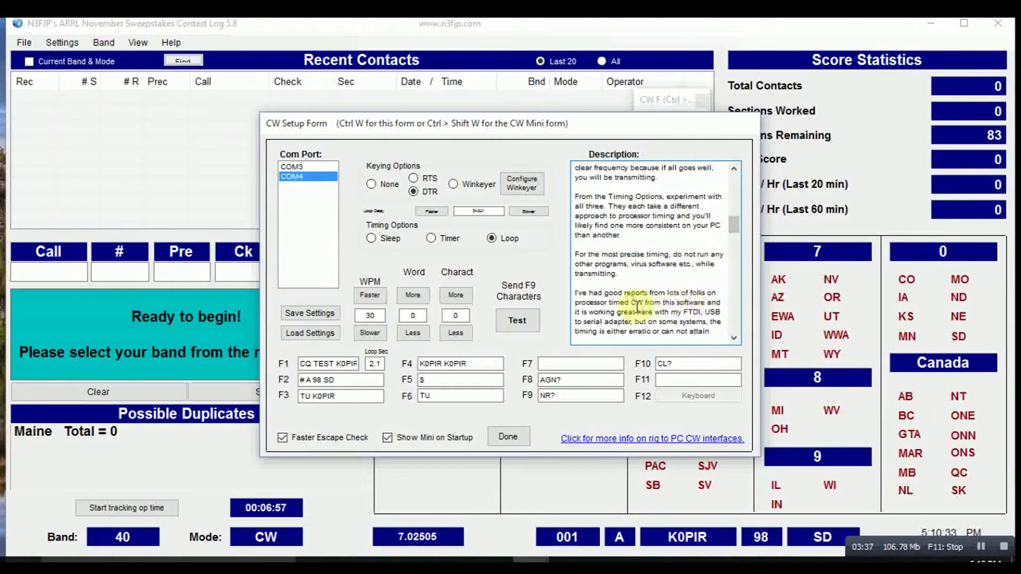
mouse_move(655, 312)
left_mouse_down()
mouse_move(715, 314)
mouse_move(635, 319)
left_mouse_up()
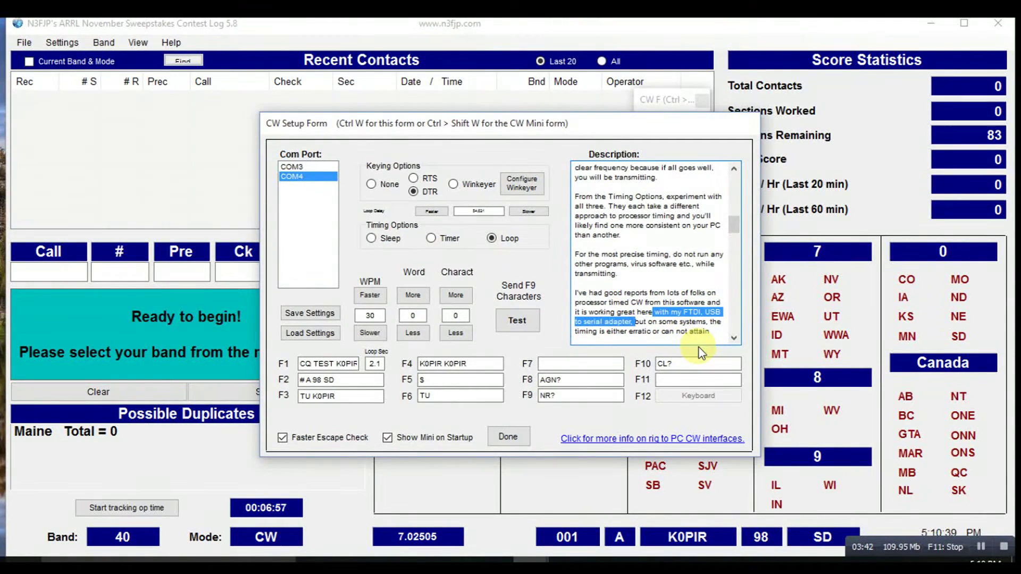
left_click(707, 332)
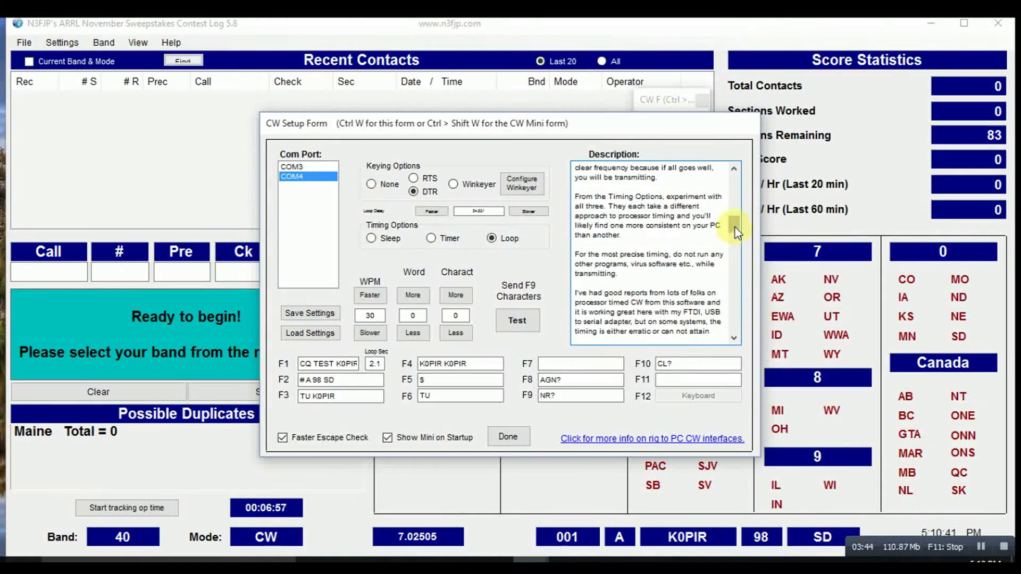
left_click_drag(735, 230, 735, 269)
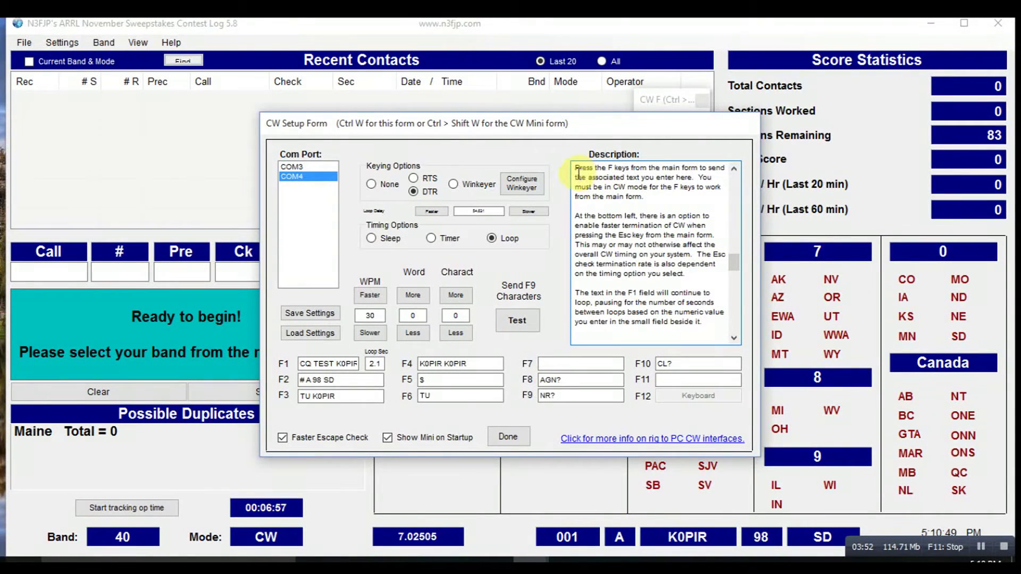
left_click_drag(575, 171, 648, 196)
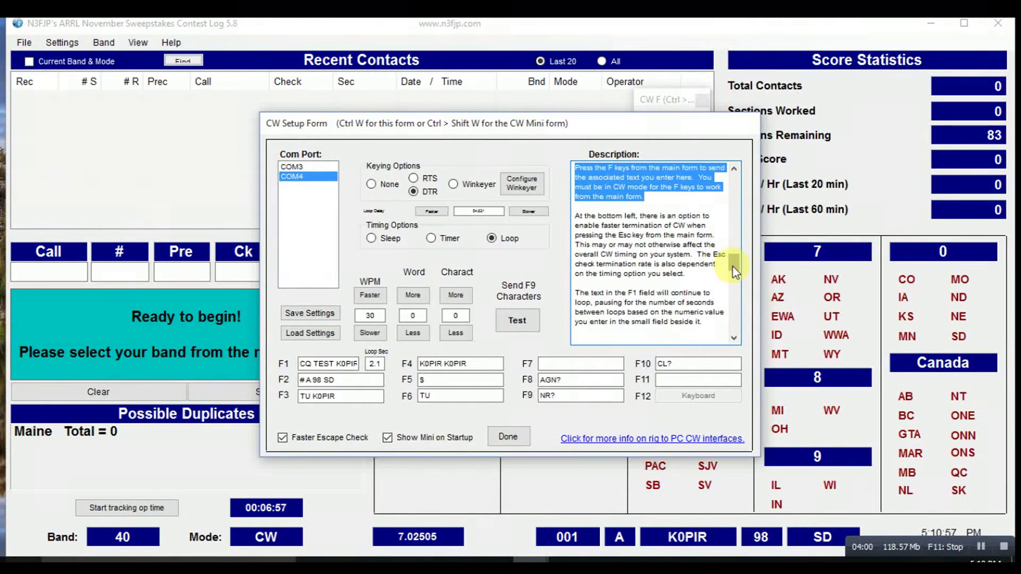
scroll(733, 267, "down", 1)
left_click_drag(732, 267, 726, 292)
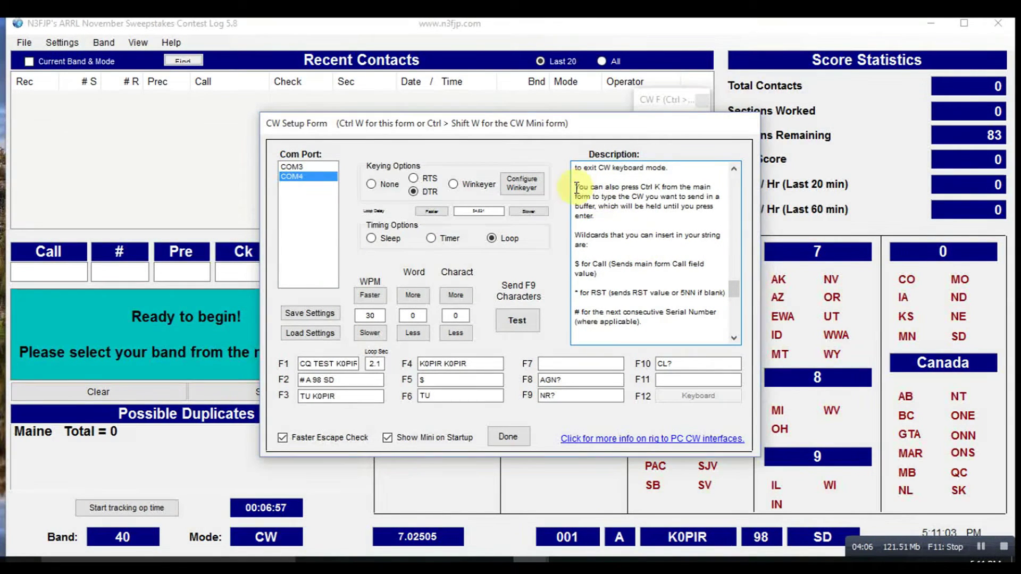
left_click_drag(576, 187, 631, 220)
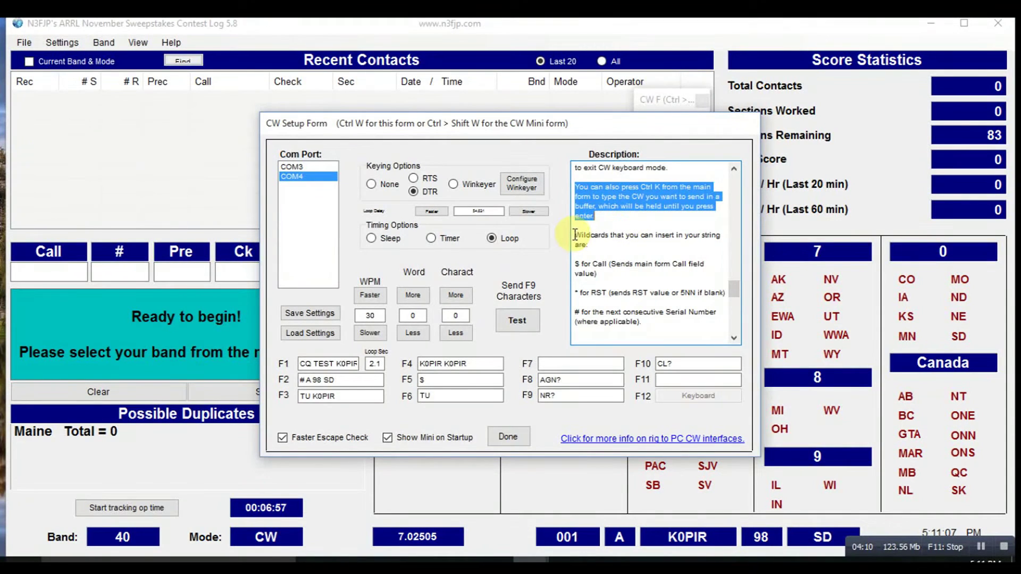
left_click_drag(573, 236, 651, 321)
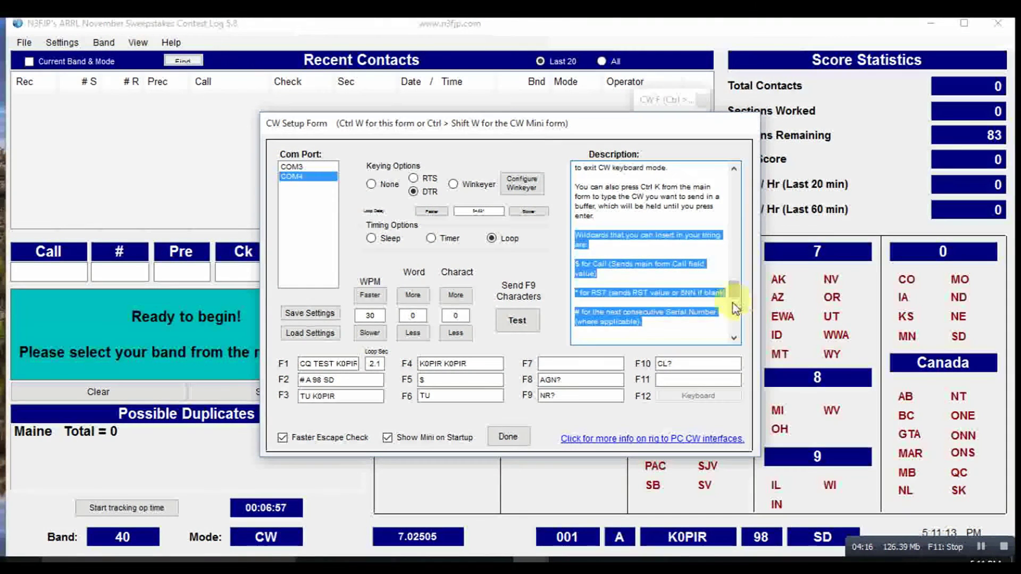
scroll(721, 312, "down", 1)
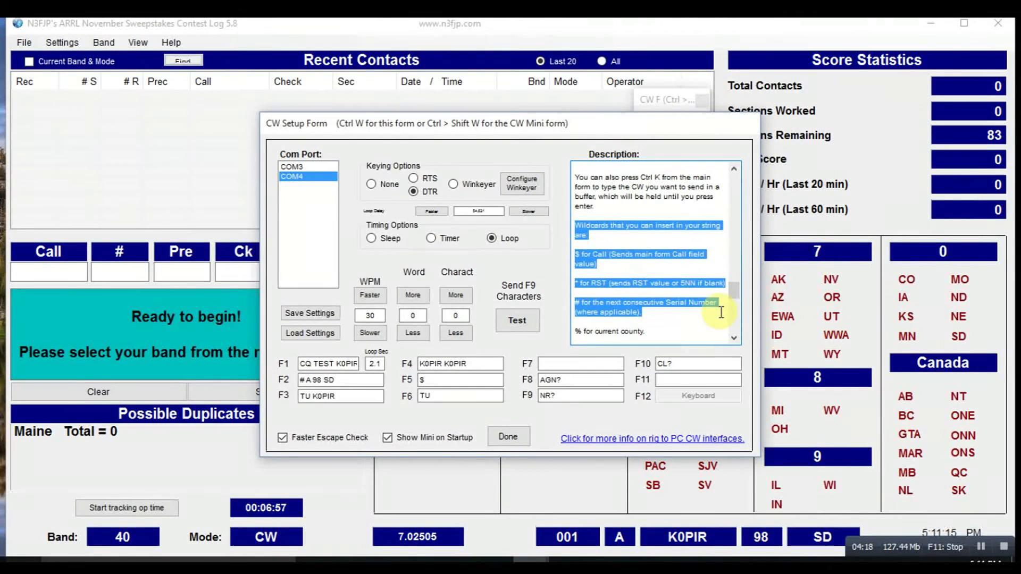
scroll(721, 312, "down", 2)
scroll(721, 312, "down", 4)
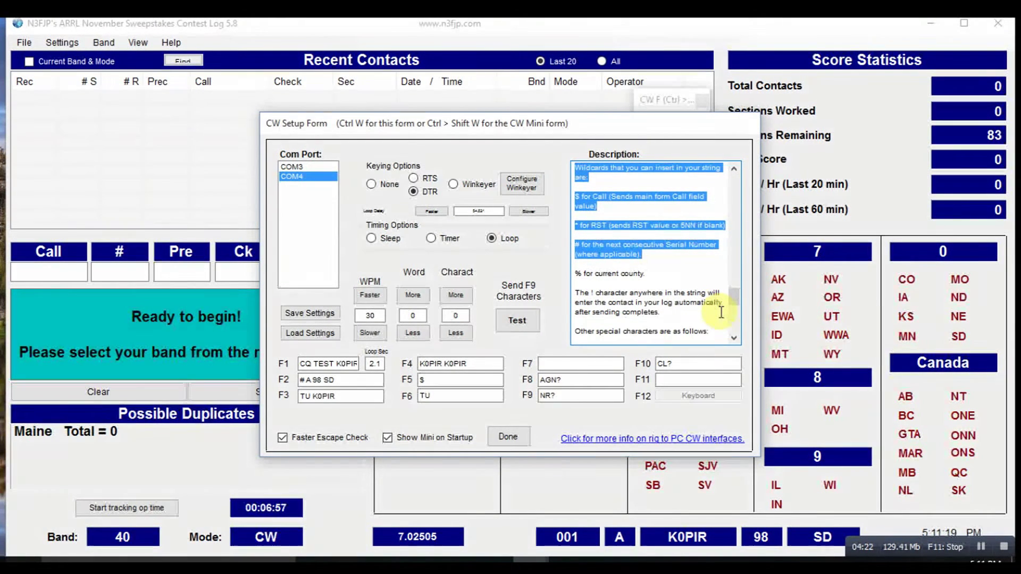
scroll(721, 312, "down", 1)
scroll(720, 312, "down", 1)
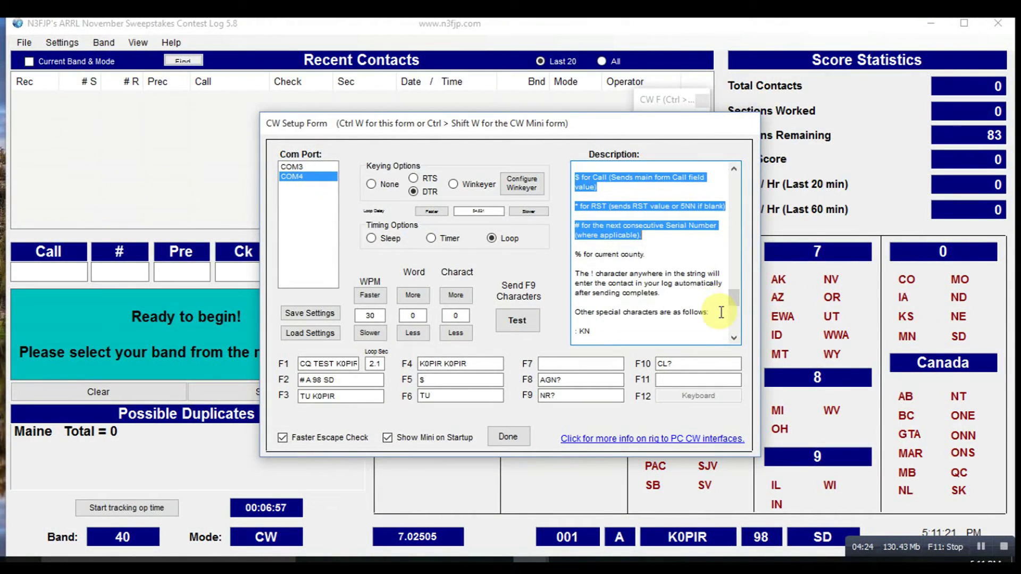
scroll(721, 312, "down", 1)
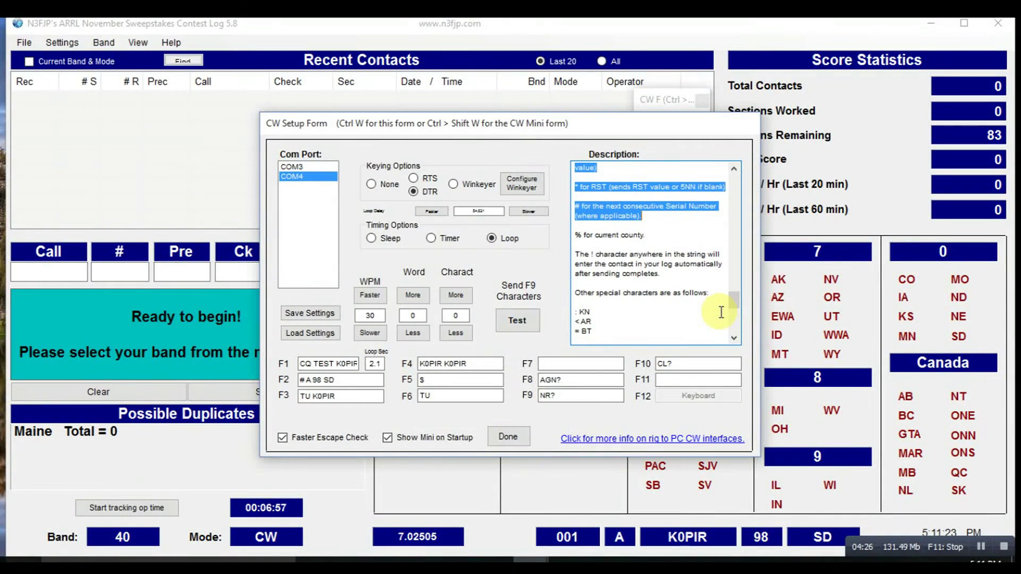
scroll(718, 309, "down", 2)
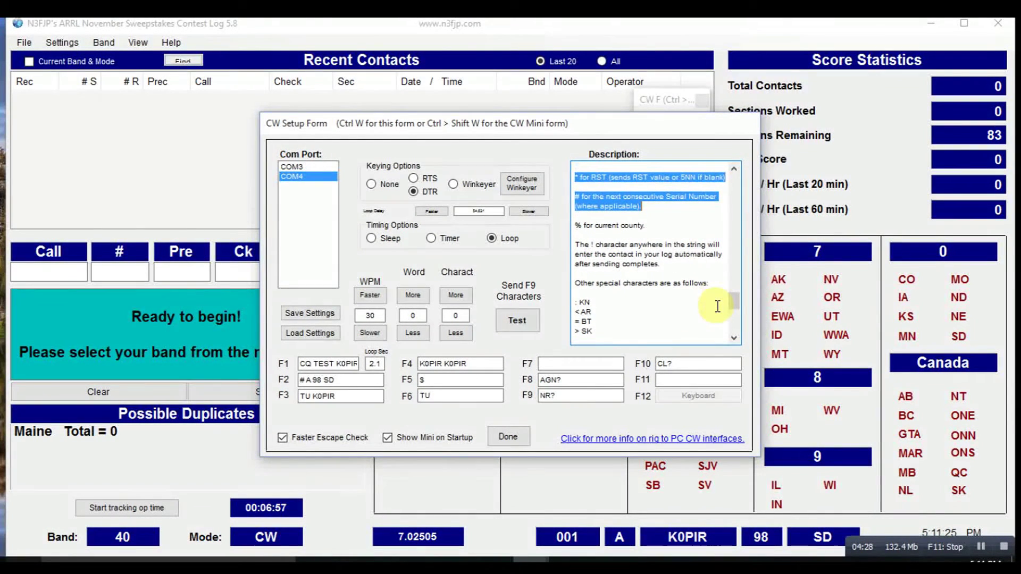
scroll(717, 307, "down", 4)
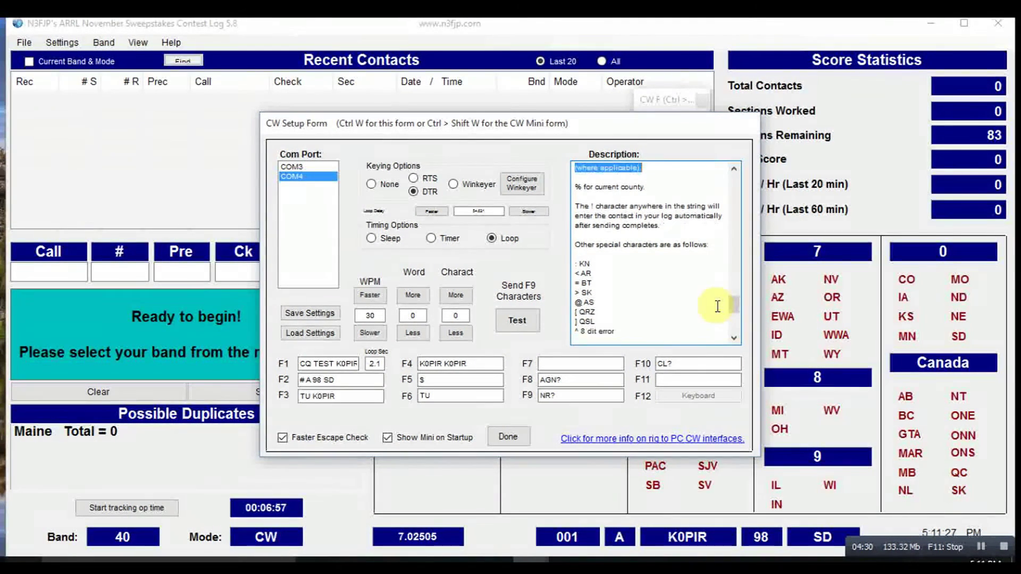
scroll(717, 307, "down", 1)
scroll(717, 307, "down", 4)
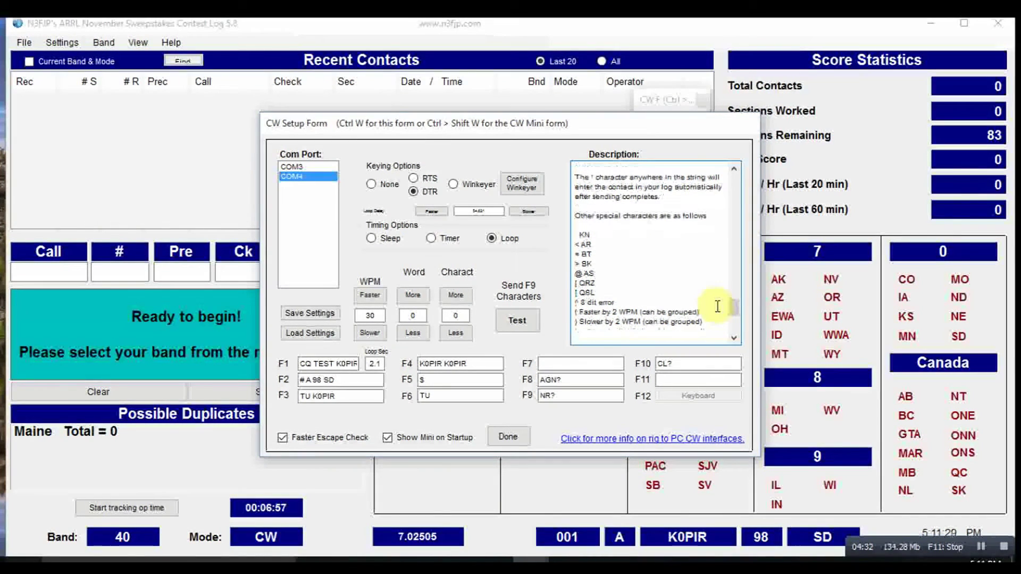
scroll(717, 307, "down", 4)
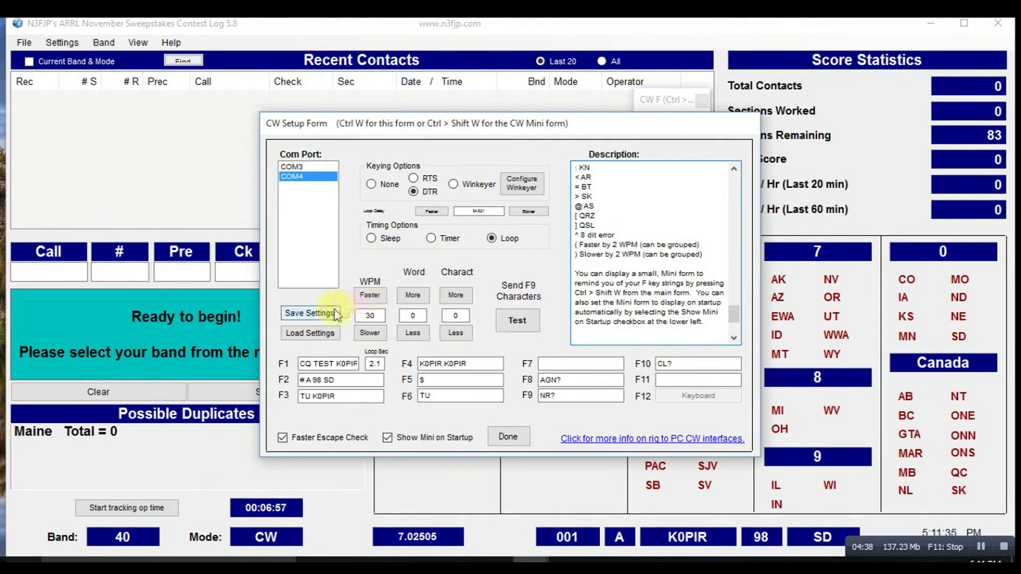
Save the CW settings over the existing CW.cws file and close the CW setup
left_click(318, 313)
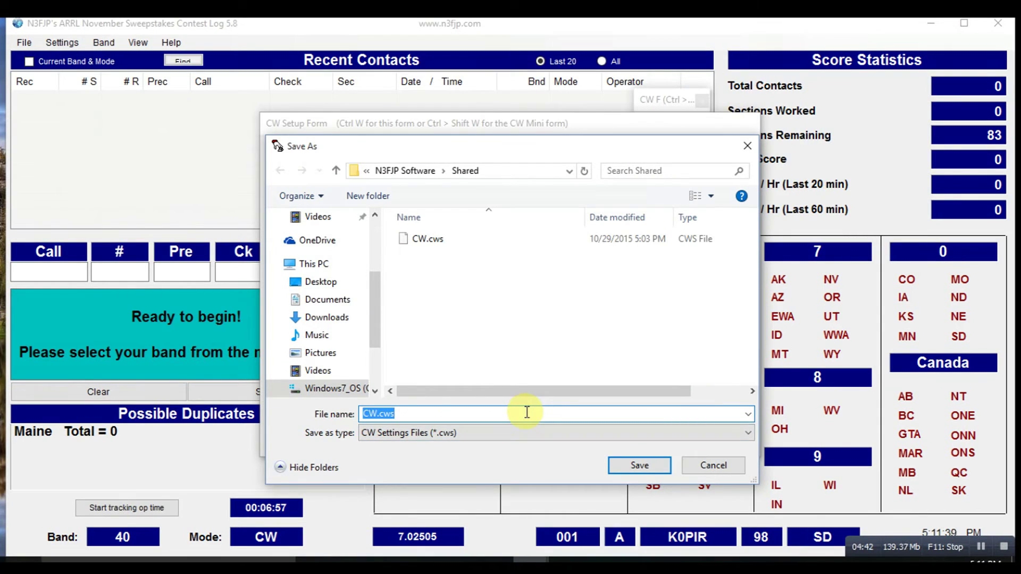
left_click(636, 464)
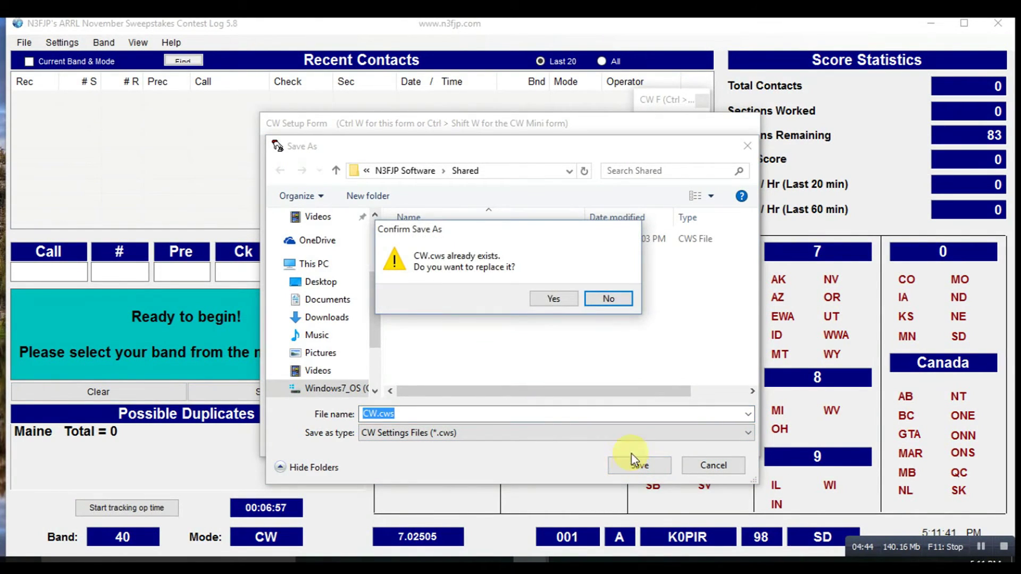
left_click(570, 299)
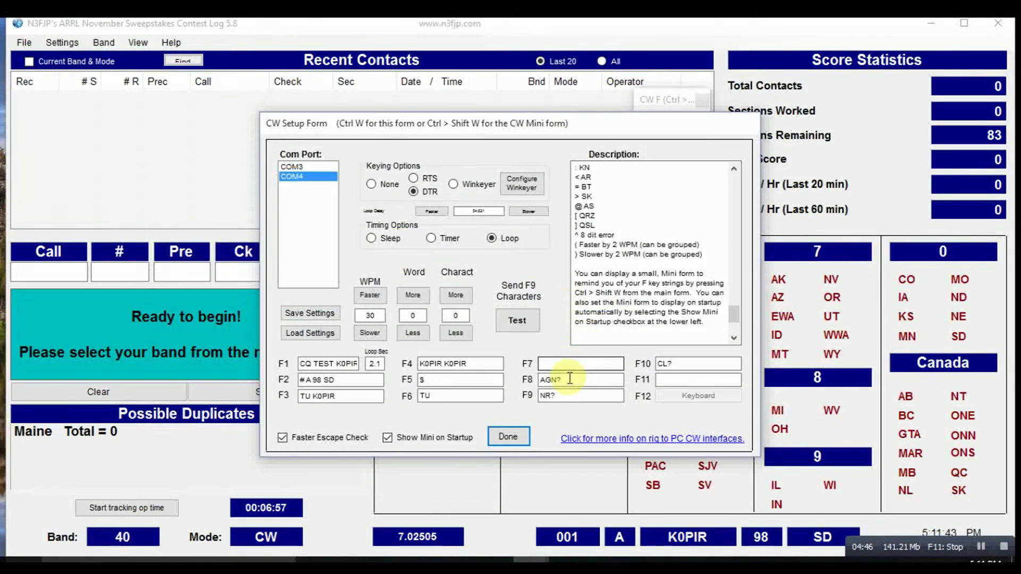
left_click(508, 437)
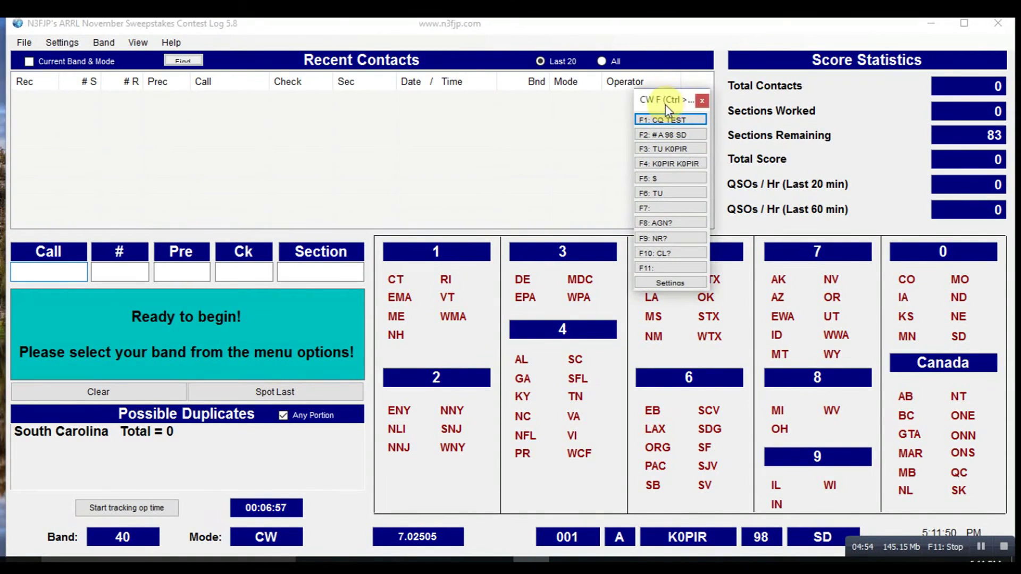
Move the CW F mini form left and send the F1 CQ TEST message twice
left_click_drag(666, 103, 500, 101)
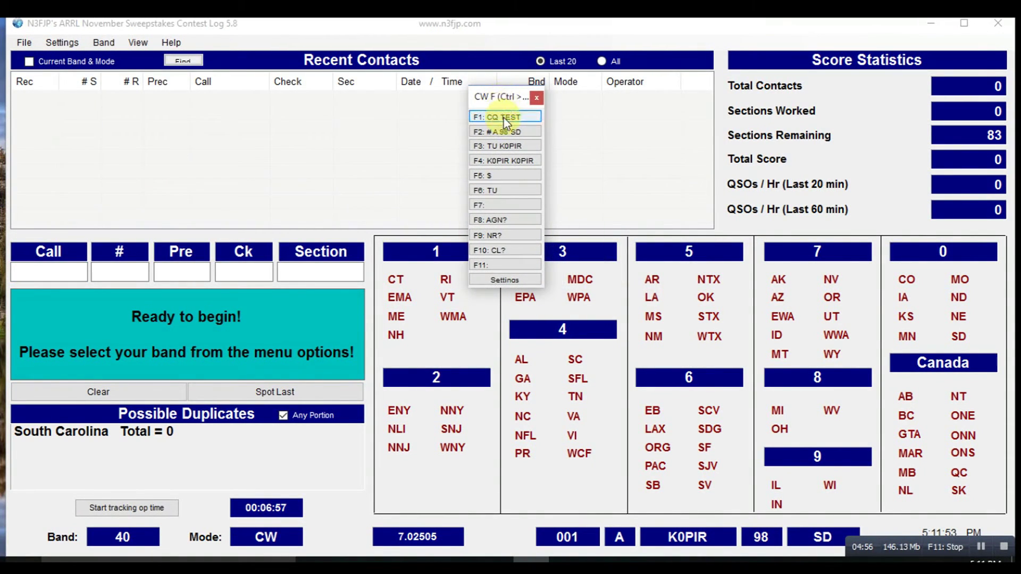
left_click(504, 116)
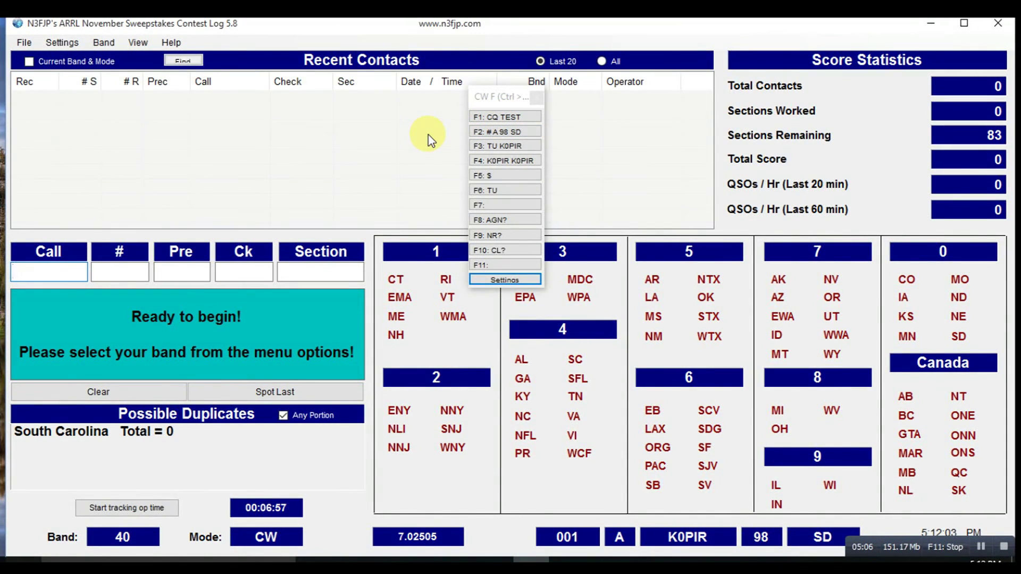
key("F1")
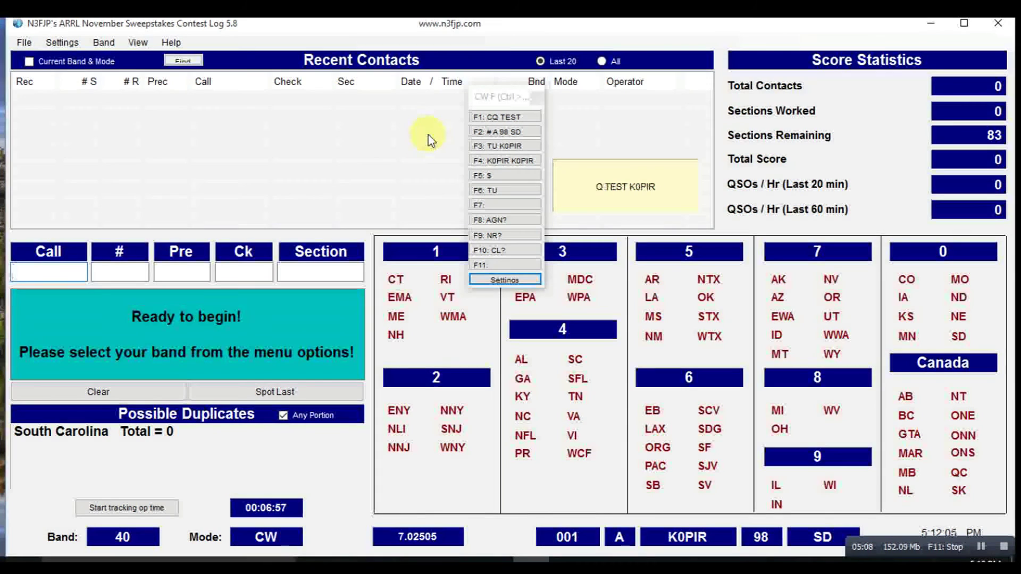